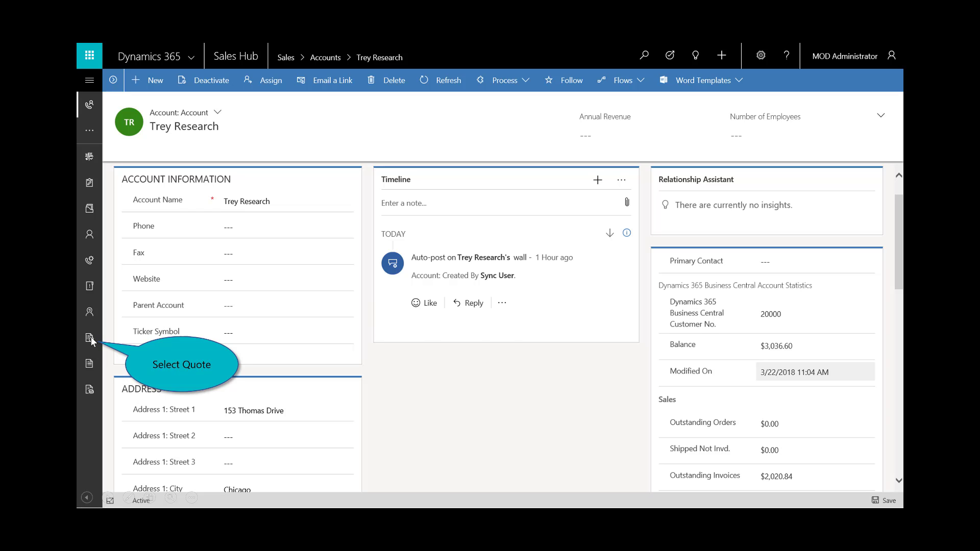
# Step: Start a new quote named "Trey Research Quote for Chairs" and assign the Business Central Default Price List
pyautogui.click(91, 339)
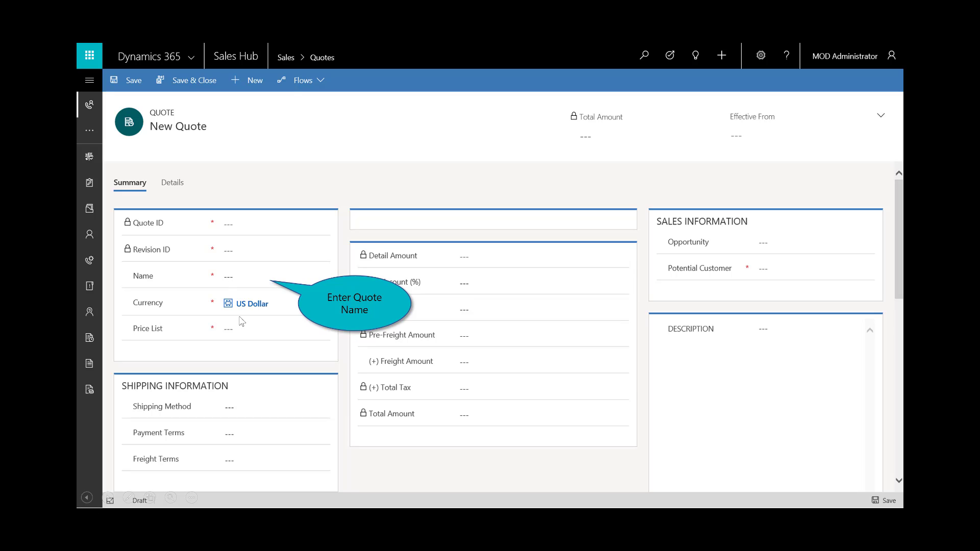
pyautogui.click(251, 281)
pyautogui.write('Trey Research Quote for Chairs')
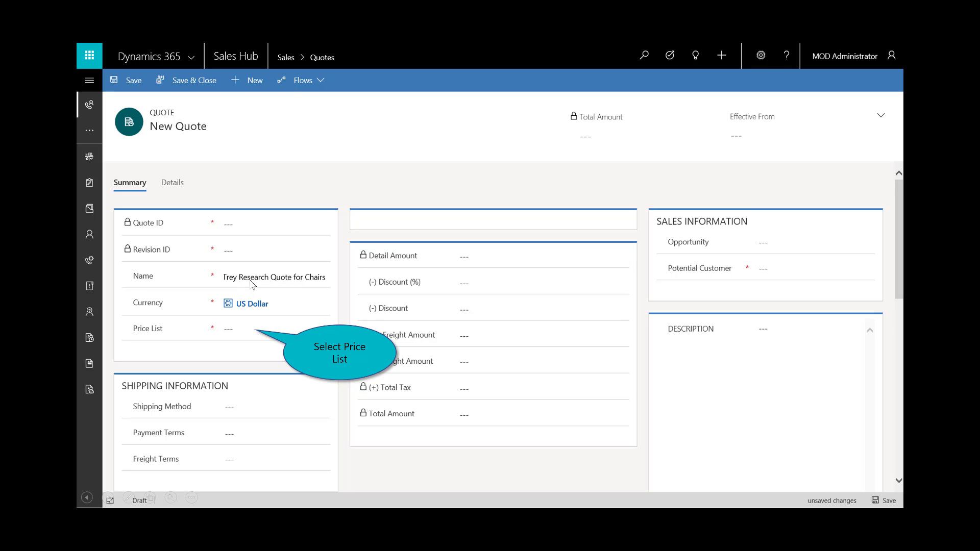
pyautogui.click(238, 331)
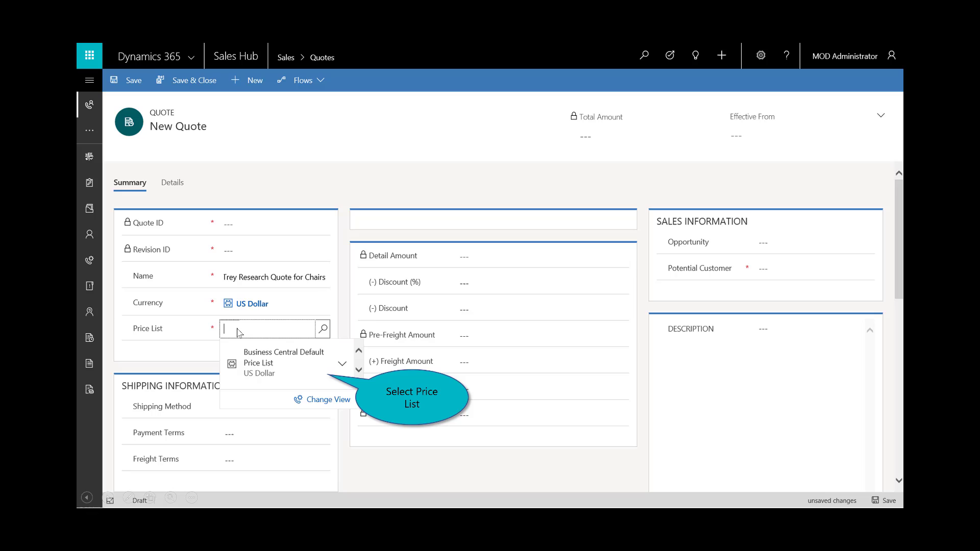
pyautogui.click(282, 364)
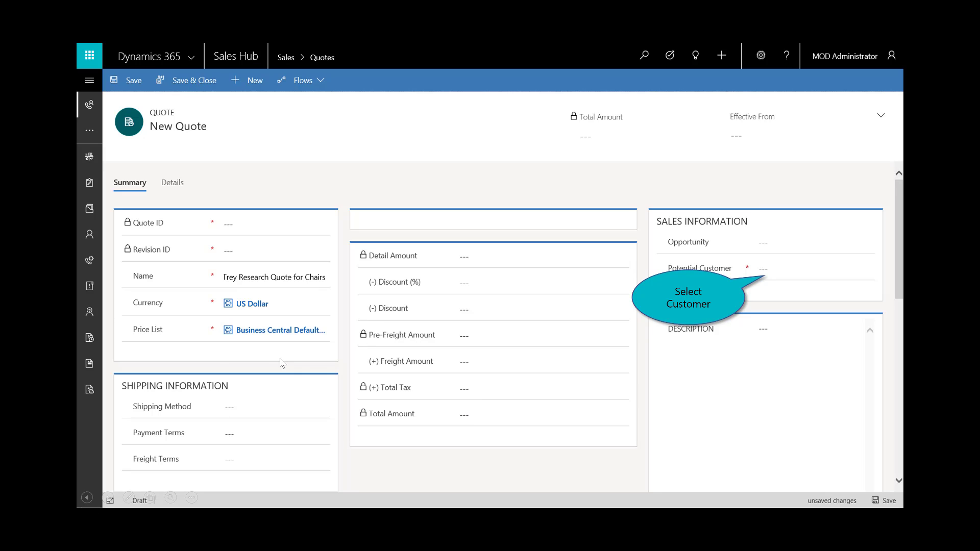
# Step: Set Trey Research as the quote's potential customer and save the quote
pyautogui.click(771, 275)
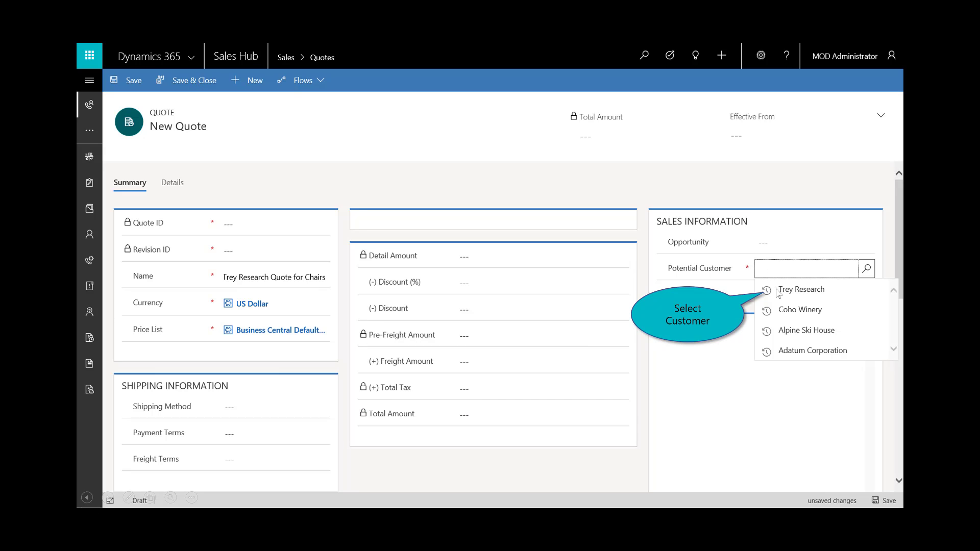
pyautogui.click(799, 289)
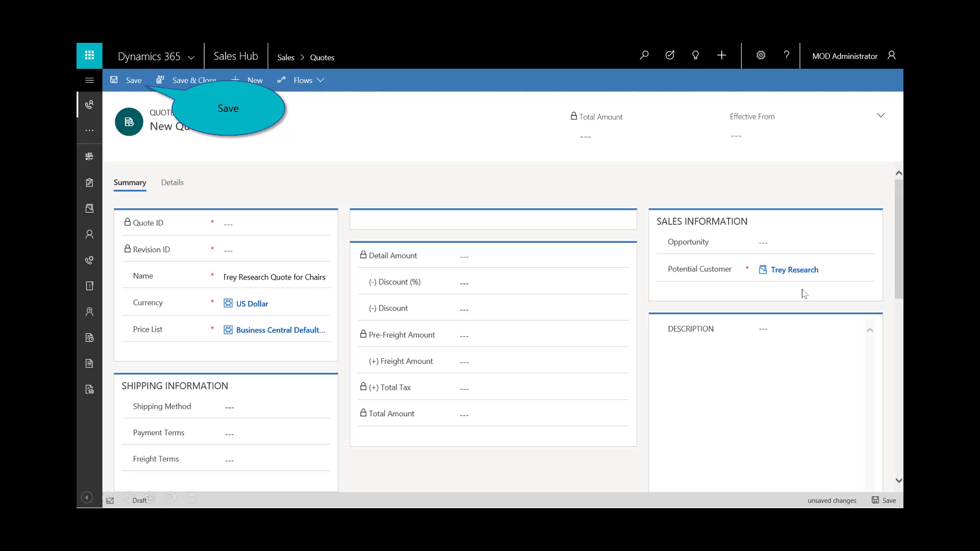
pyautogui.click(129, 84)
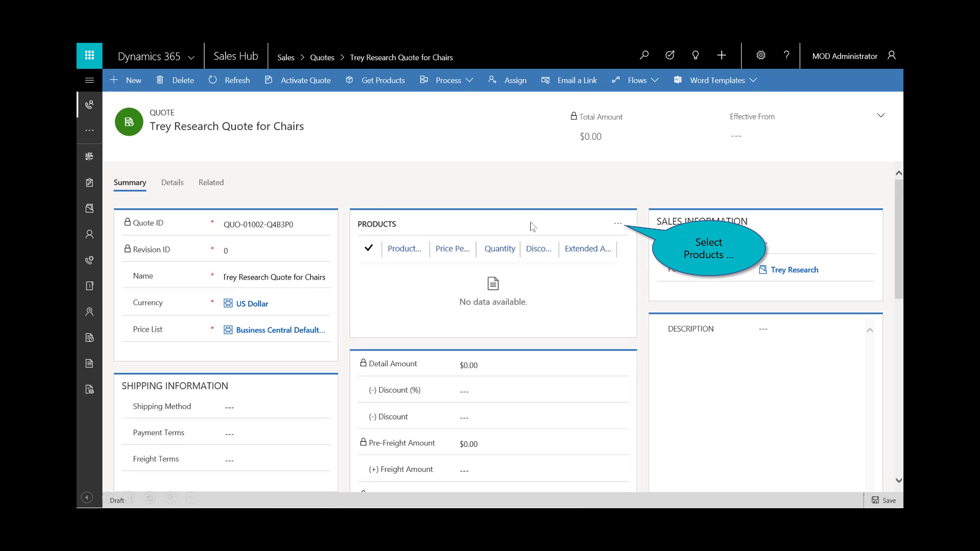
# Step: Add a new quote product, searching existing products for "chair" and choosing BERLIN Guest Chair, yellow
pyautogui.click(619, 226)
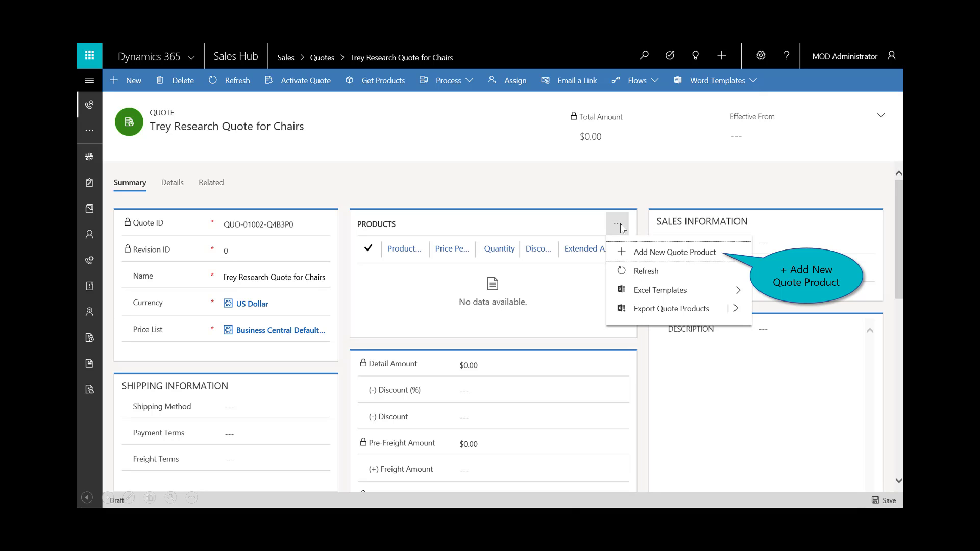
pyautogui.click(675, 253)
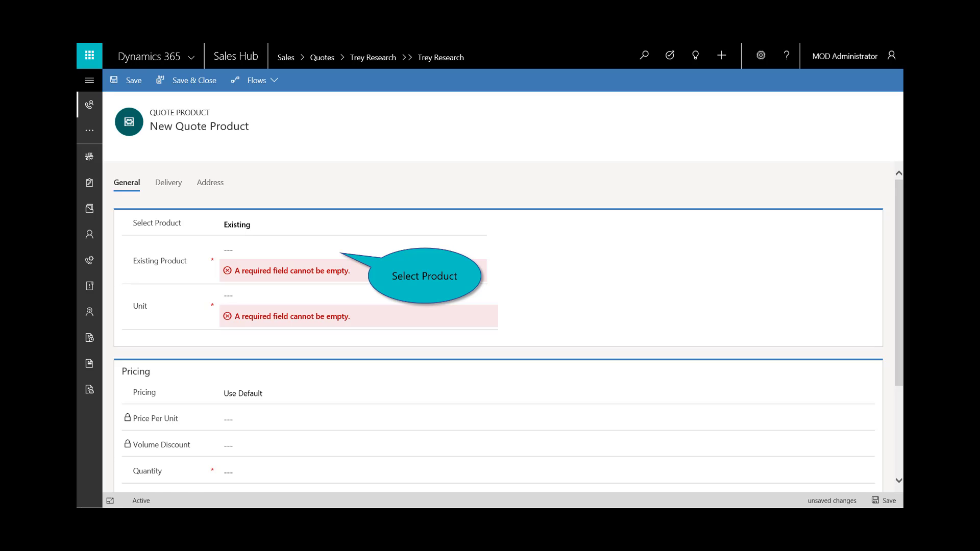
pyautogui.click(329, 256)
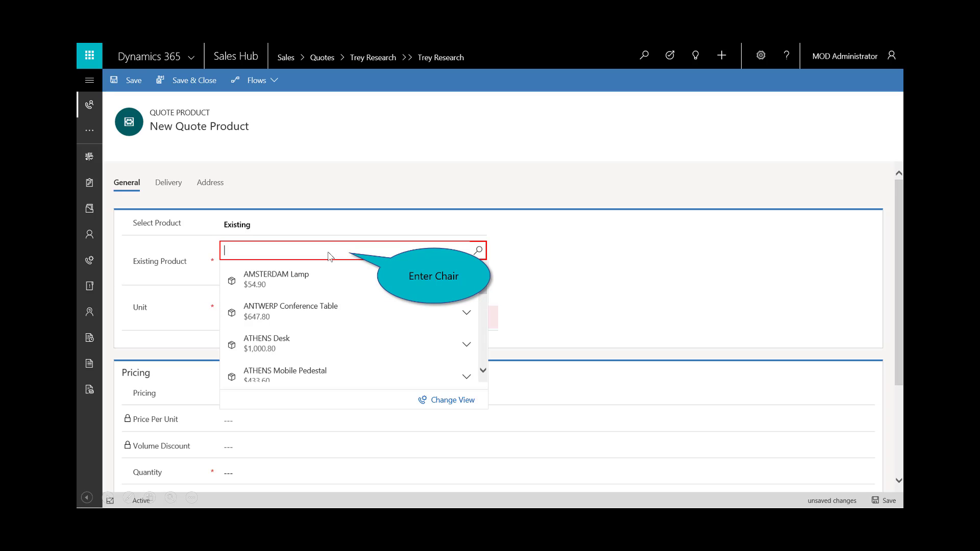
pyautogui.write('chair')
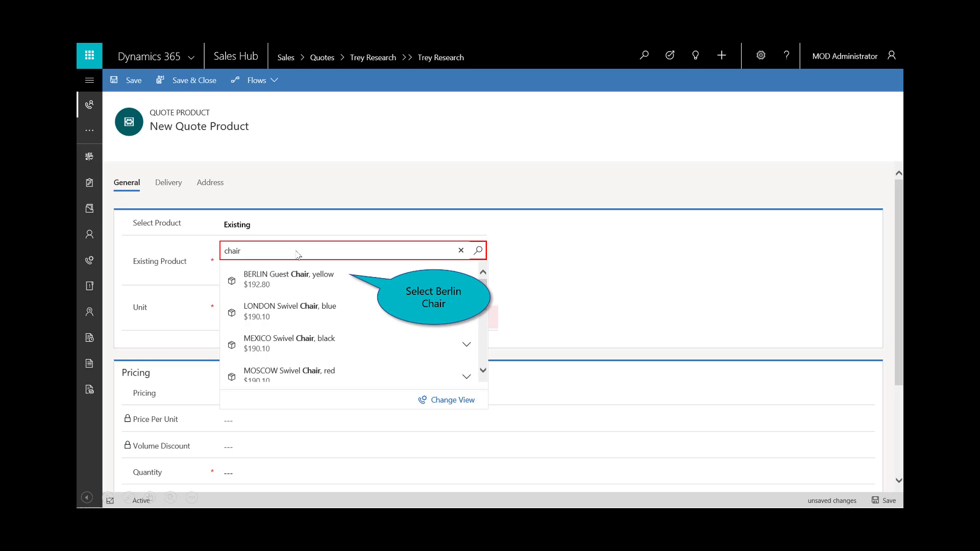
pyautogui.click(284, 279)
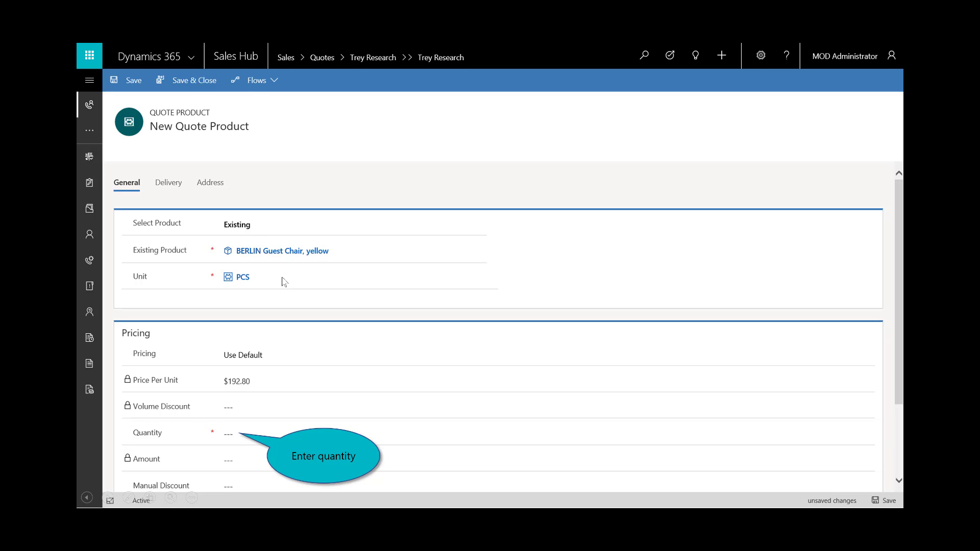
# Step: Set the quote product's quantity to 5, then save and close the product line
pyautogui.click(228, 436)
pyautogui.write('5')
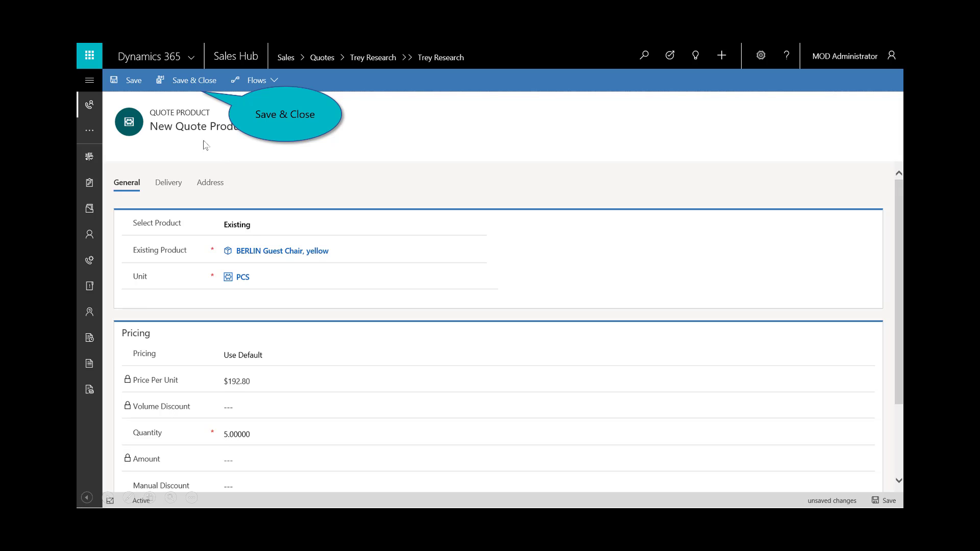
pyautogui.click(188, 81)
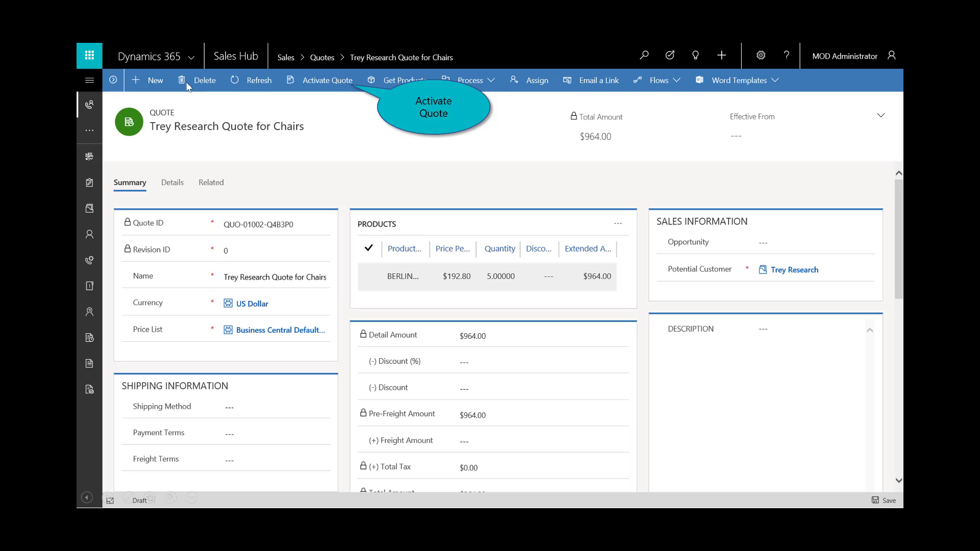
# Step: Activate the quote and create an order from it with status reason Won and date won 3/22/2018
pyautogui.click(327, 80)
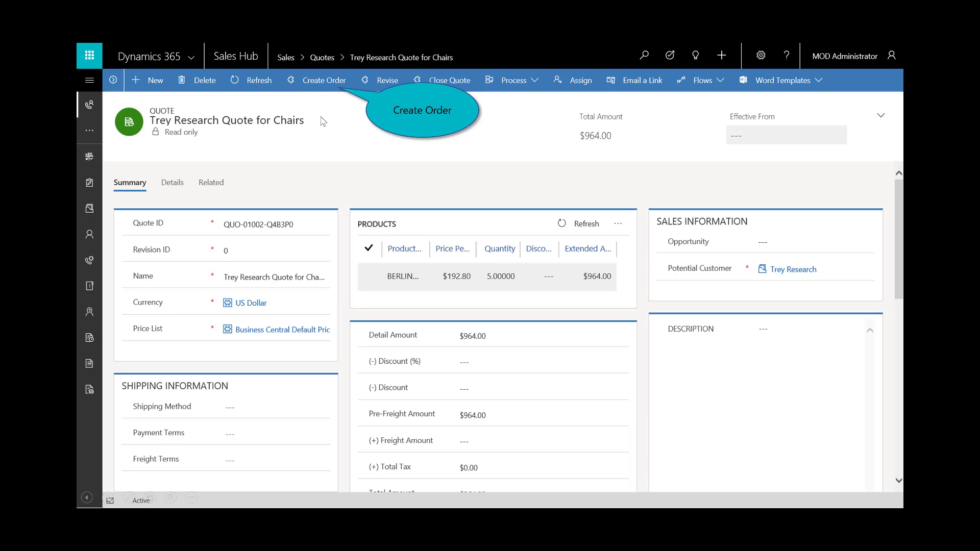
pyautogui.click(325, 80)
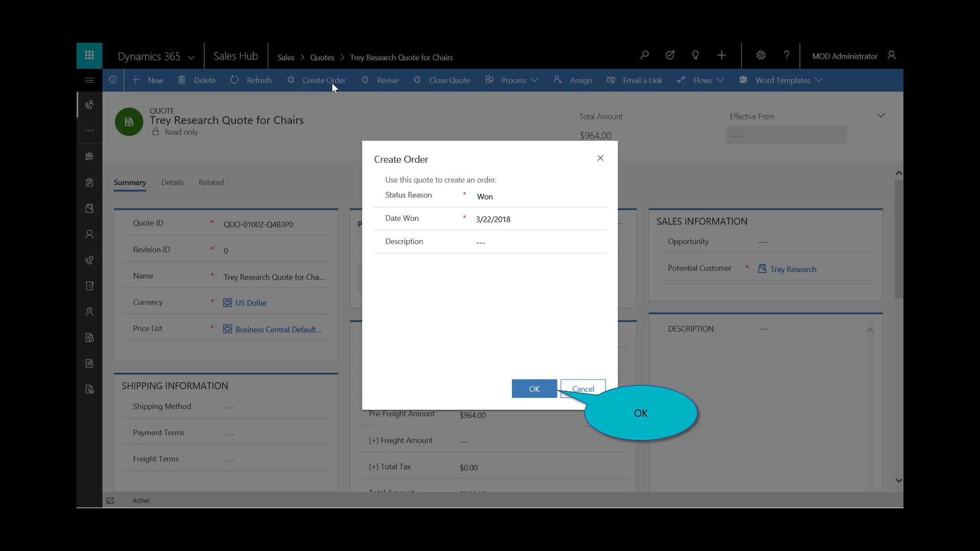
pyautogui.click(527, 394)
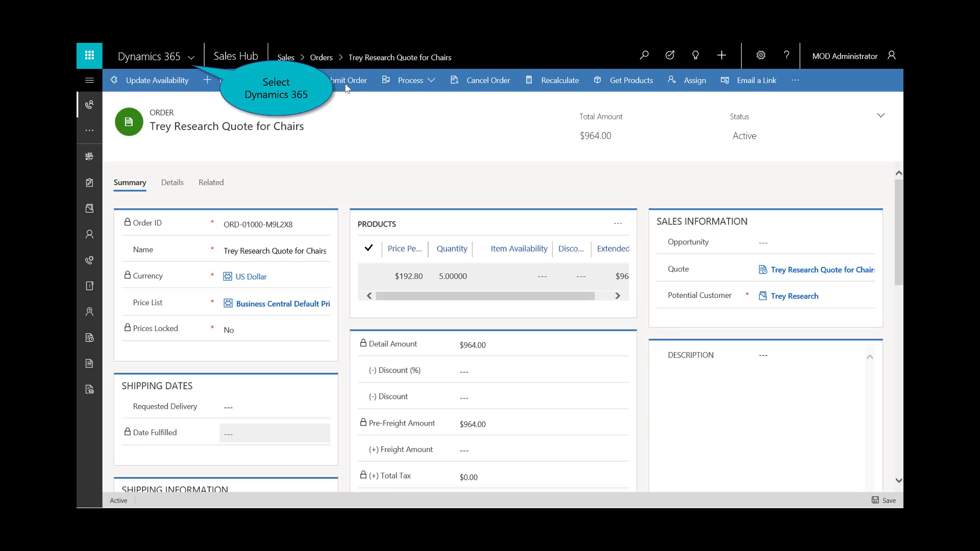
# Step: Switch to Business Central and open the ongoing sales order from the Trey Research customer card
pyautogui.click(190, 58)
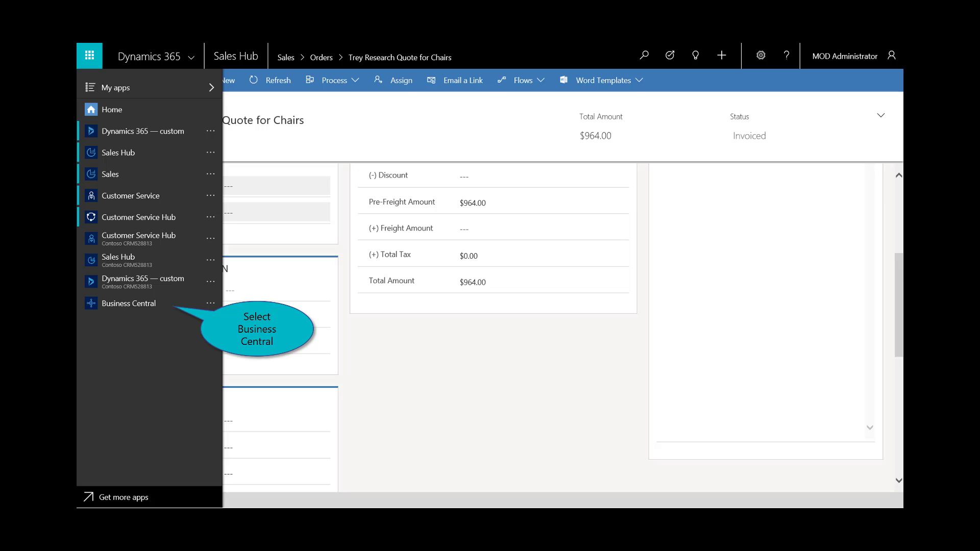
pyautogui.click(119, 304)
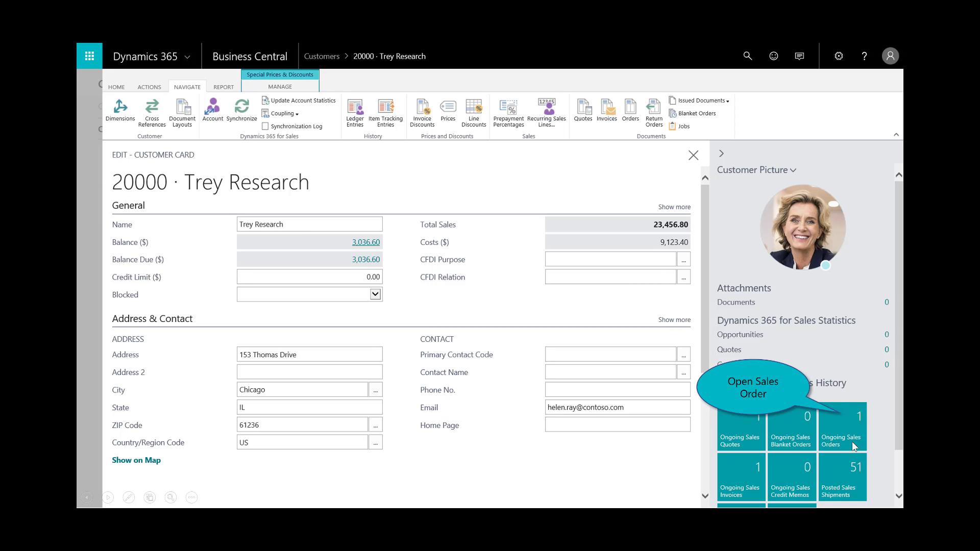
pyautogui.click(847, 427)
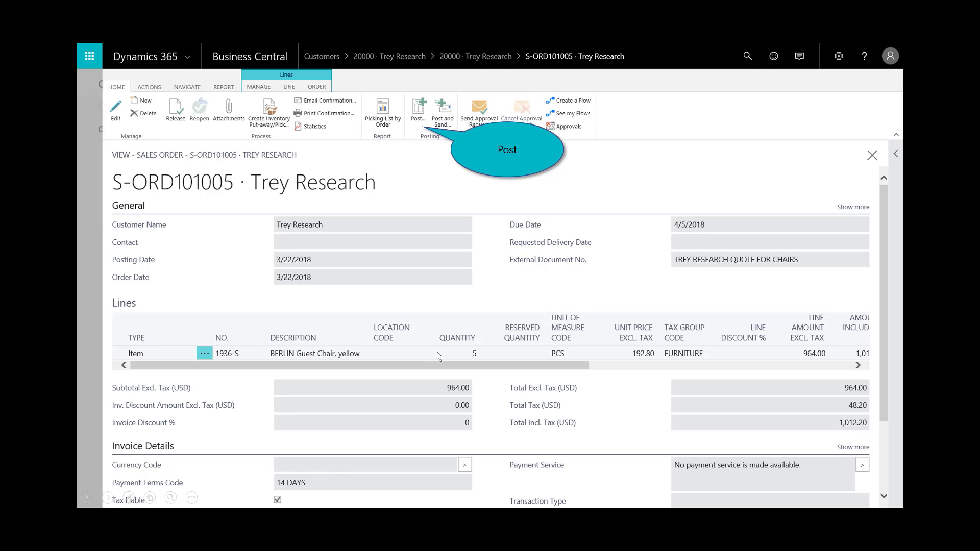
# Step: Post the sales order with Ship and Invoice, open the posted invoice and close it after viewing
pyautogui.click(419, 115)
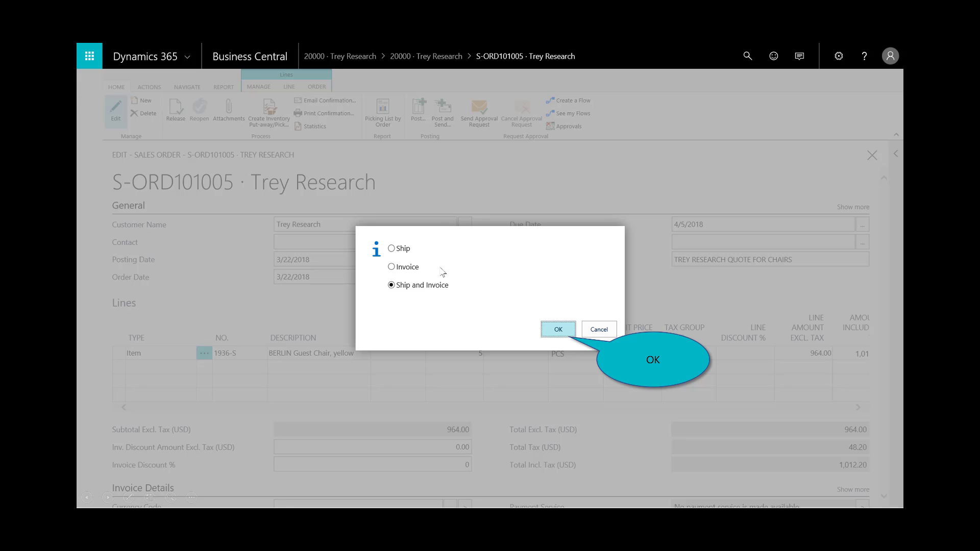
pyautogui.click(558, 329)
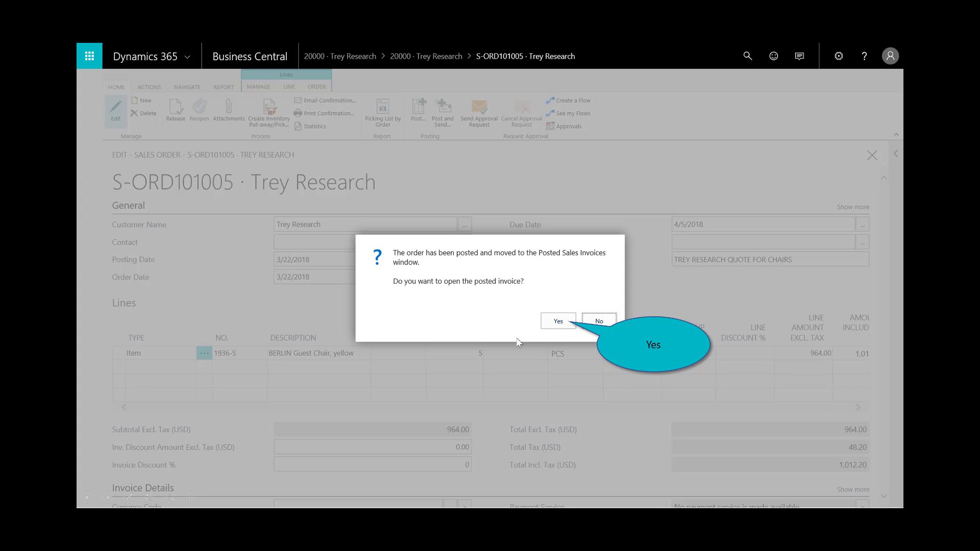
pyautogui.click(558, 321)
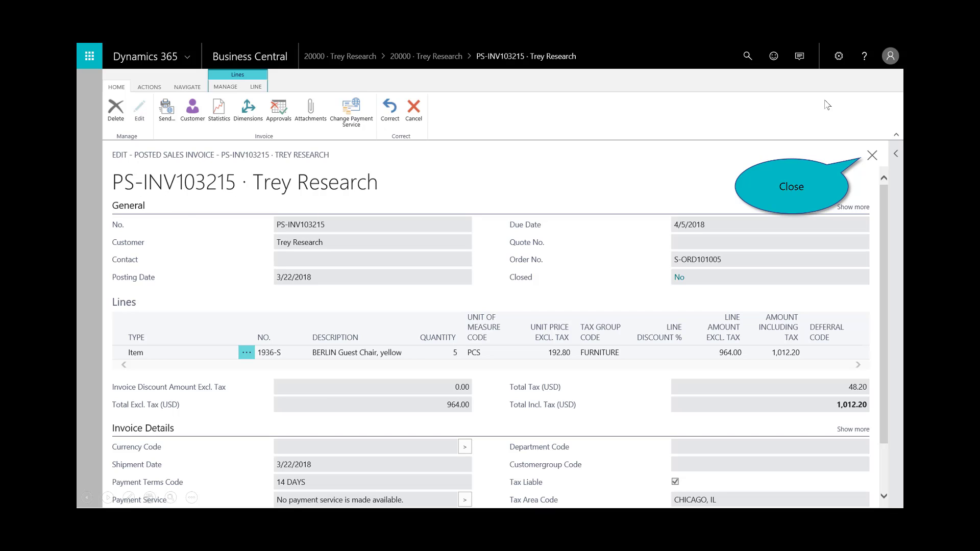
pyautogui.click(872, 155)
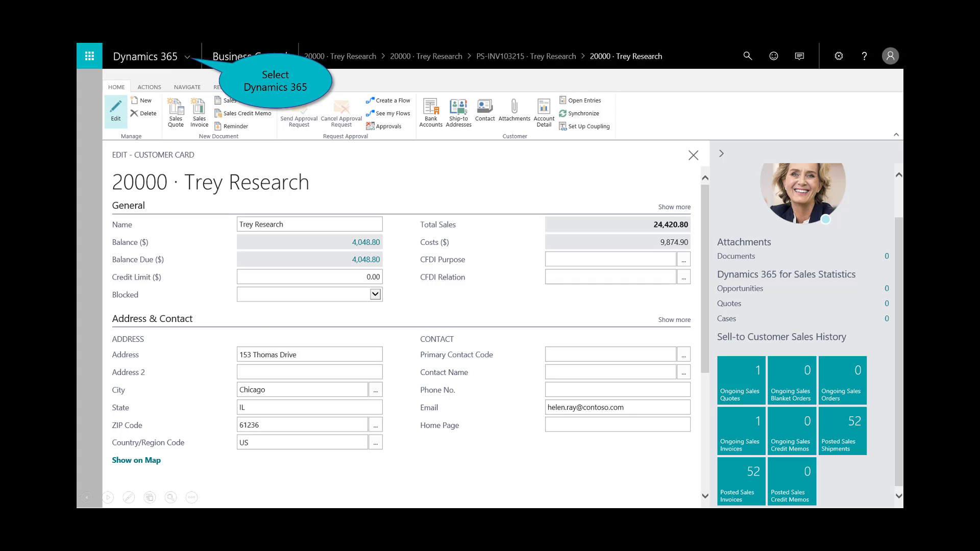
# Step: Switch to Sales Hub and open the "Trey Research Quote for Chairs" invoice from the list of all invoices
pyautogui.click(187, 58)
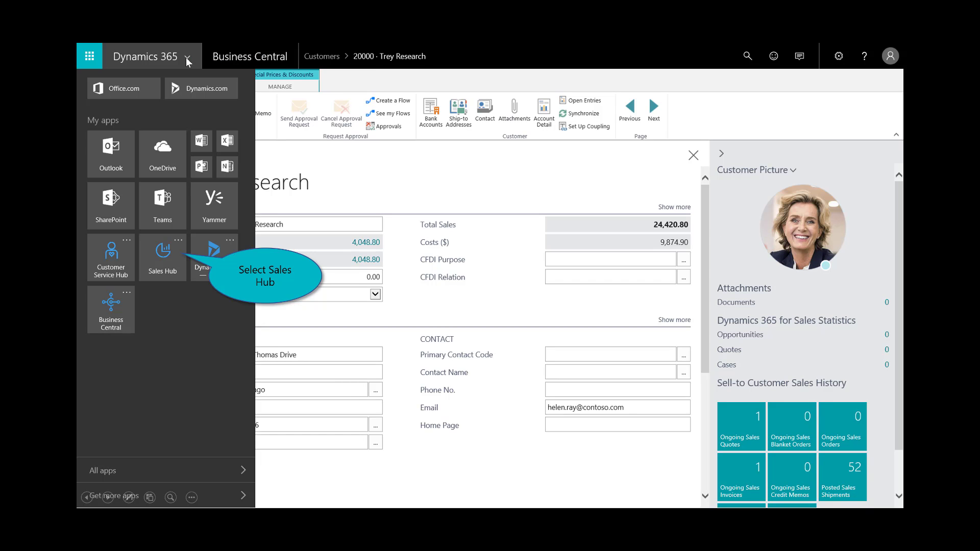
pyautogui.click(157, 263)
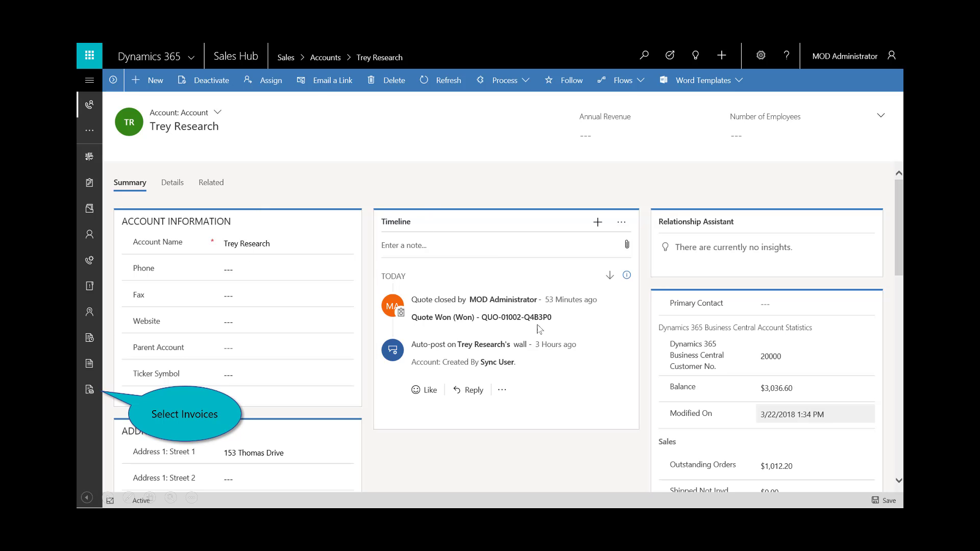
pyautogui.click(90, 390)
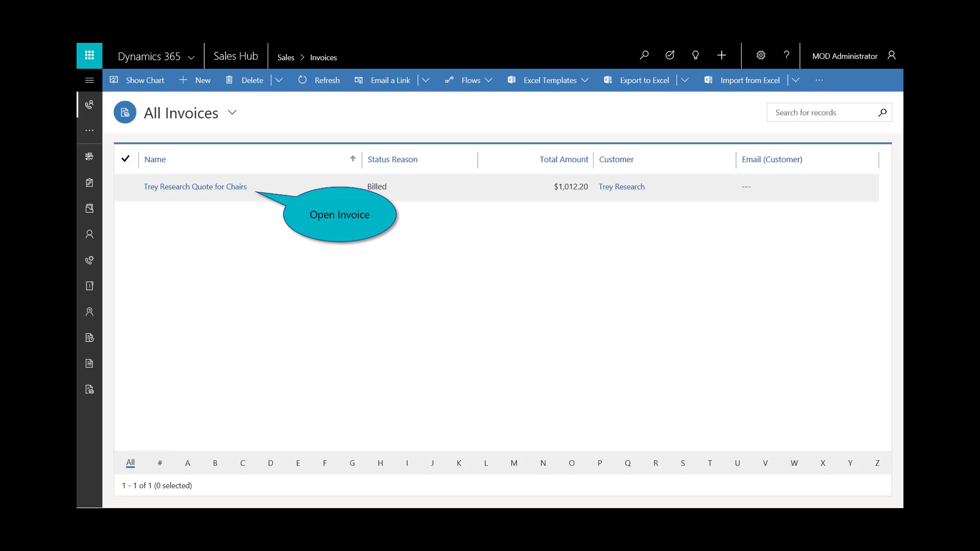
pyautogui.click(208, 190)
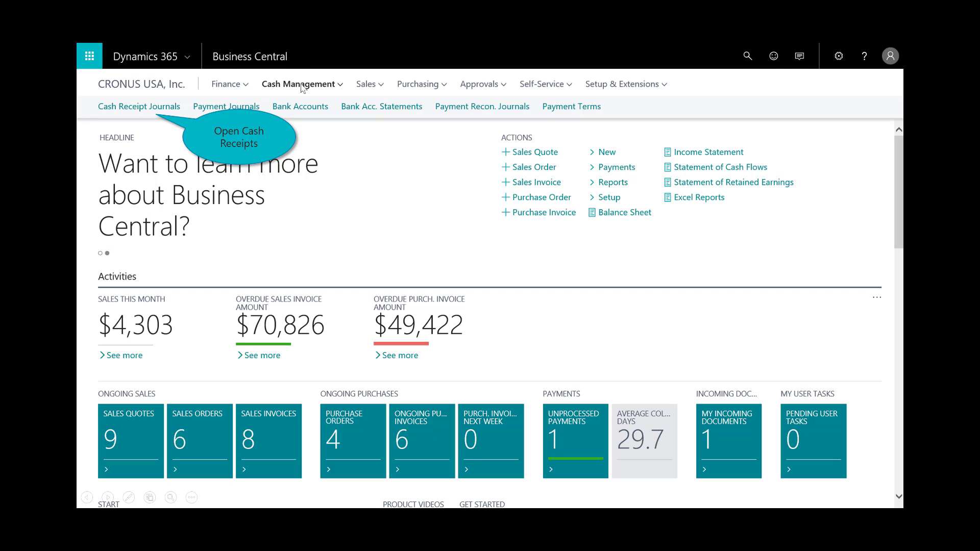
# Step: Open the GENERAL cash receipt journal in Business Central and enter an amount of -1,012.20 on the Trey Research payment line
pyautogui.click(142, 109)
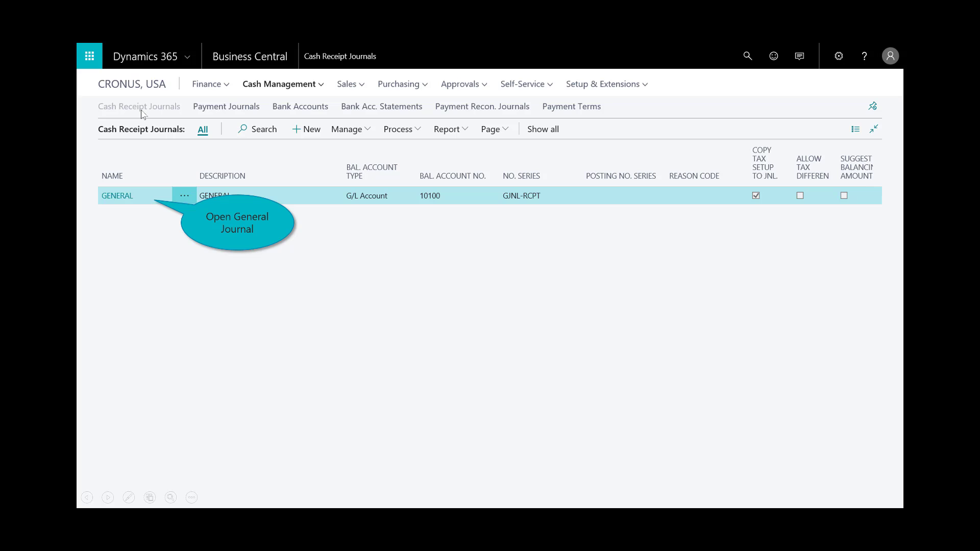
pyautogui.click(125, 198)
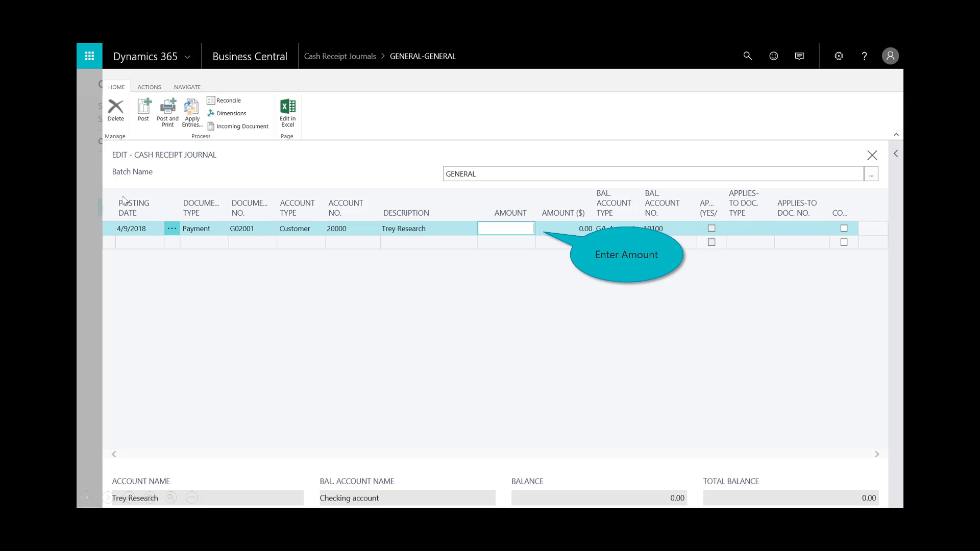
pyautogui.click(505, 229)
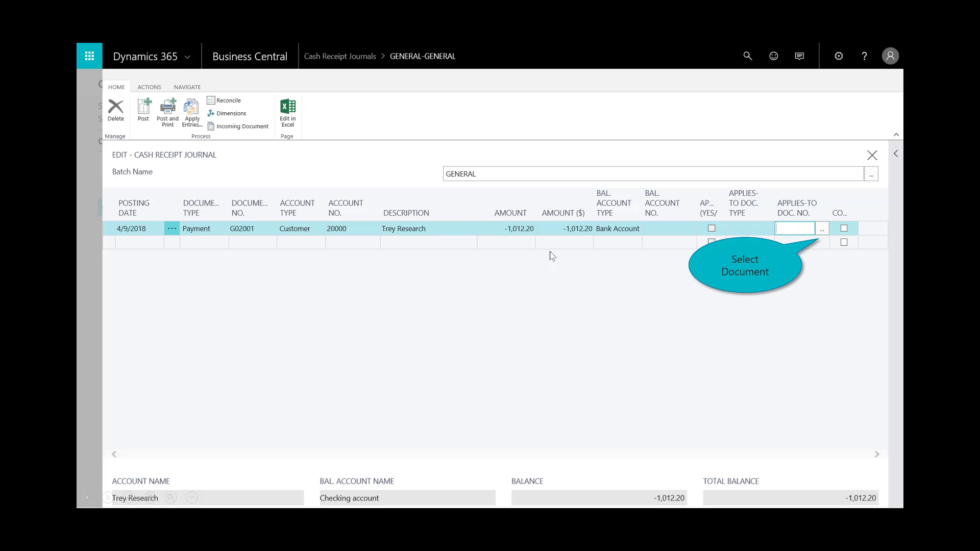
# Step: Apply the payment to Trey Research's 4/9/2018 invoice for 1,012.20 and close the cash receipt journal
pyautogui.click(822, 234)
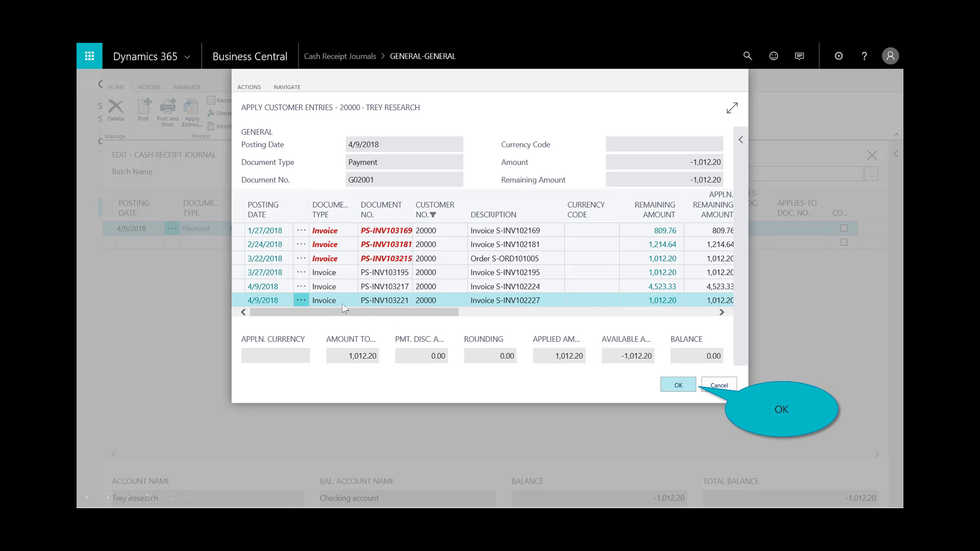
pyautogui.click(679, 386)
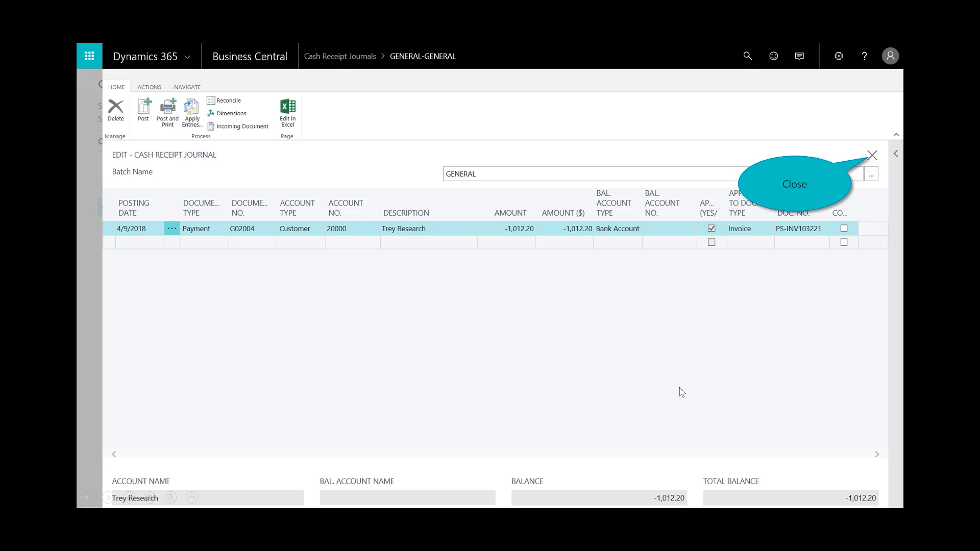
pyautogui.click(873, 155)
pyautogui.click(872, 156)
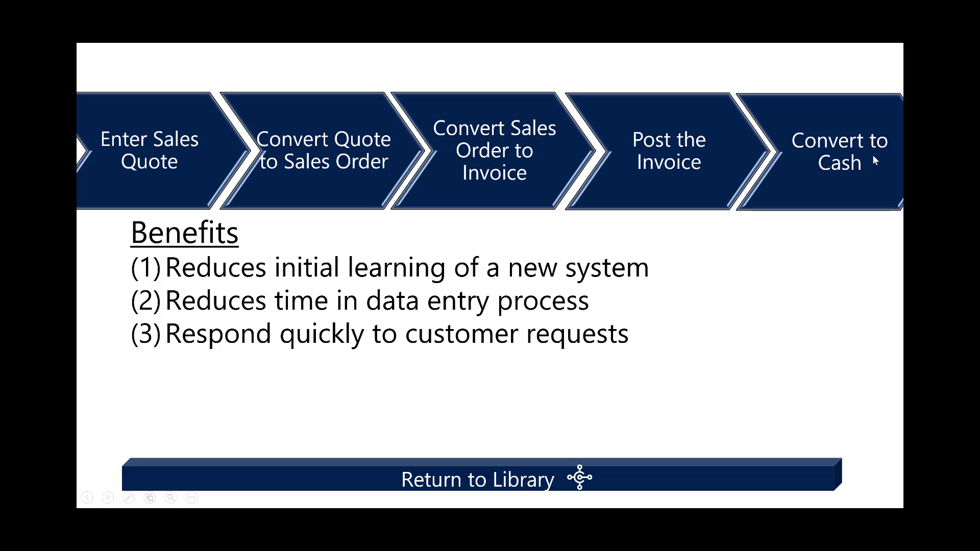